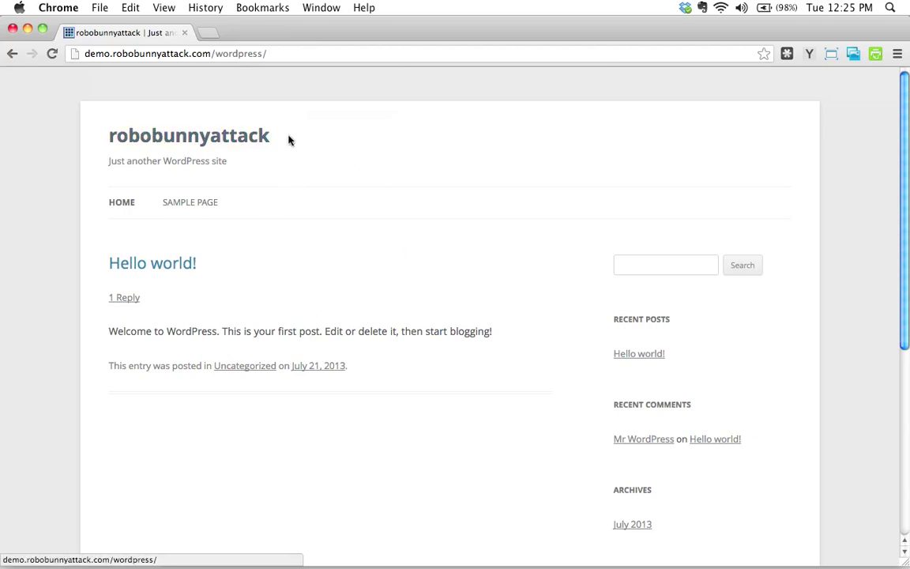
# Highlight the 'Just another WordPress site' tagline and scroll through the front page.
pyautogui.click(353, 159)
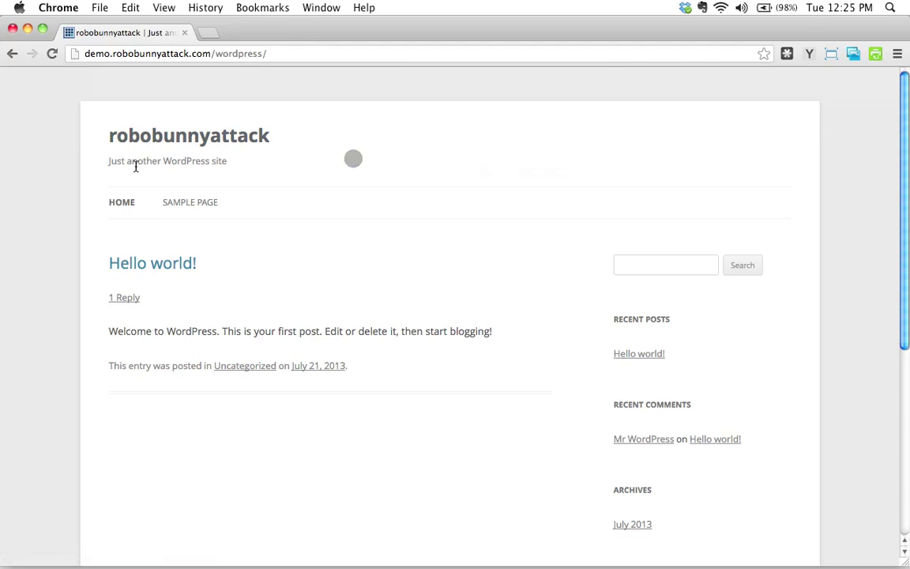
pyautogui.moveTo(108, 161); pyautogui.dragTo(372, 181)
pyautogui.click(391, 178)
pyautogui.click(420, 176)
pyautogui.scroll(-3, 498, 319)
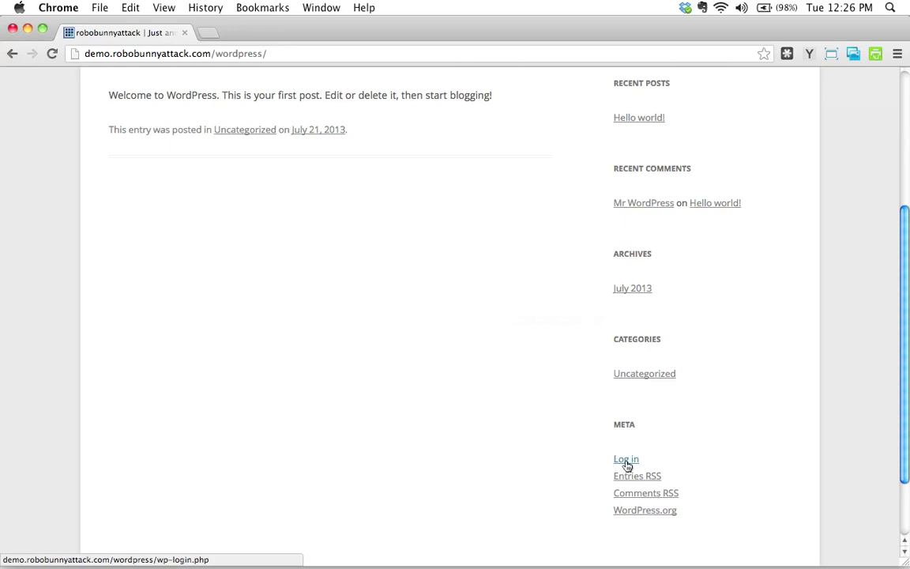
pyautogui.scroll(3, 225, 344)
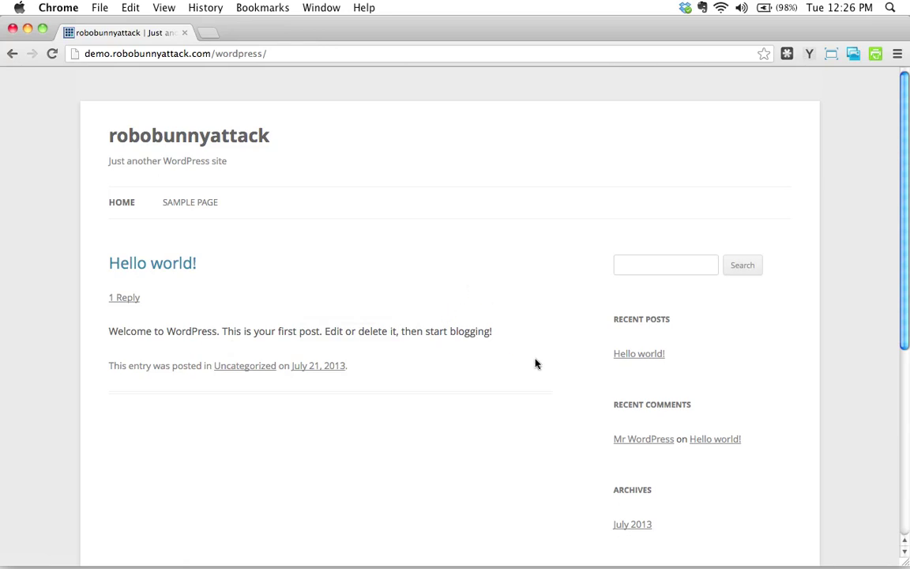
pyautogui.scroll(-5, 522, 379)
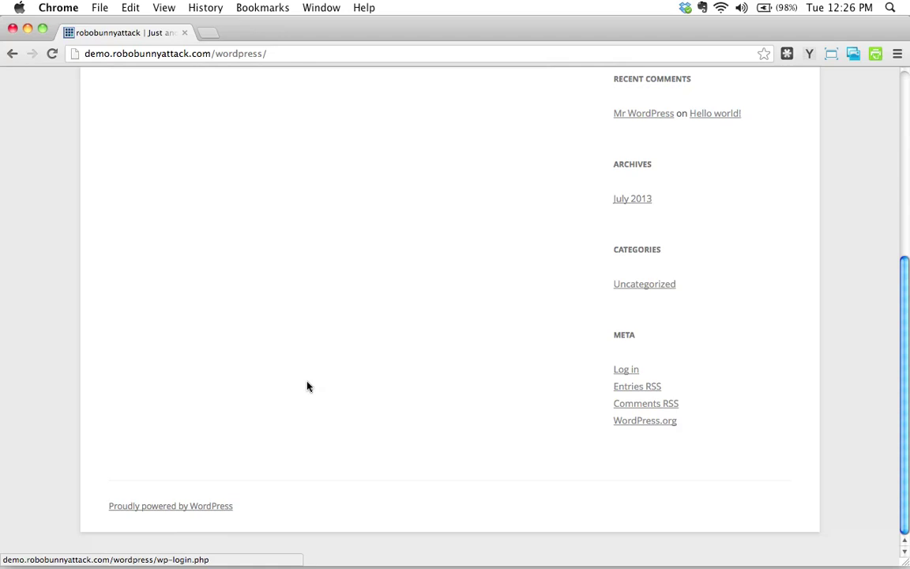
pyautogui.scroll(5, 310, 384)
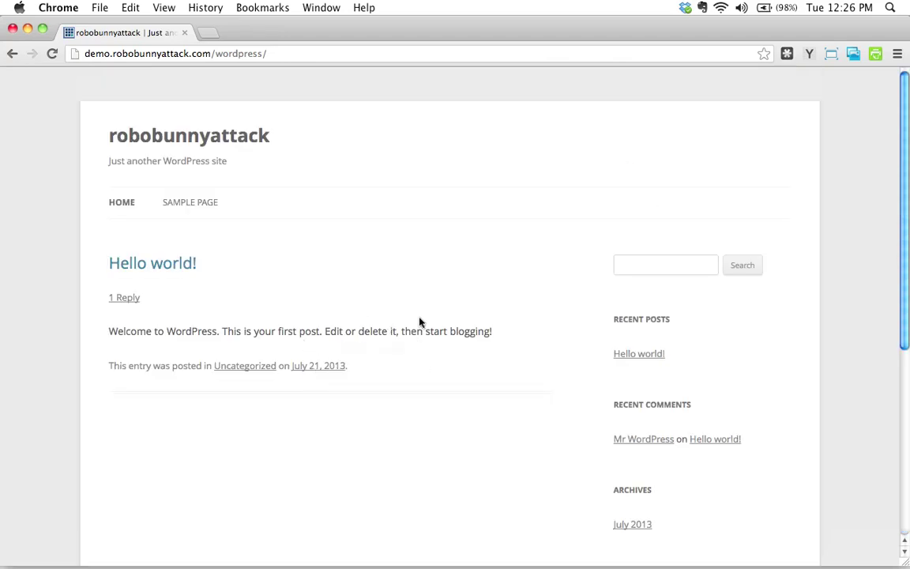
# Append wp-admin to the site address and load it.
pyautogui.click(287, 56)
pyautogui.click(287, 56)
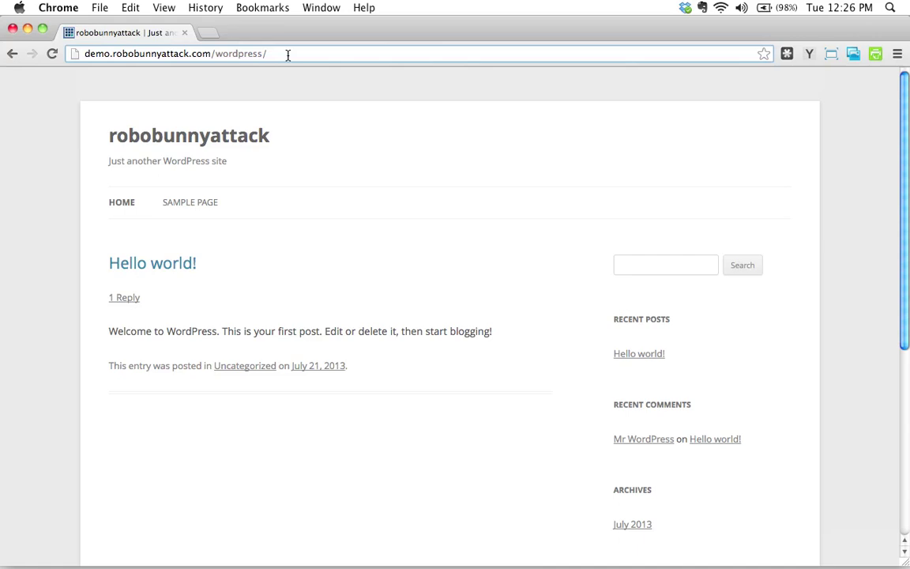
pyautogui.click(289, 54)
pyautogui.moveTo(73, 54); pyautogui.dragTo(275, 62)
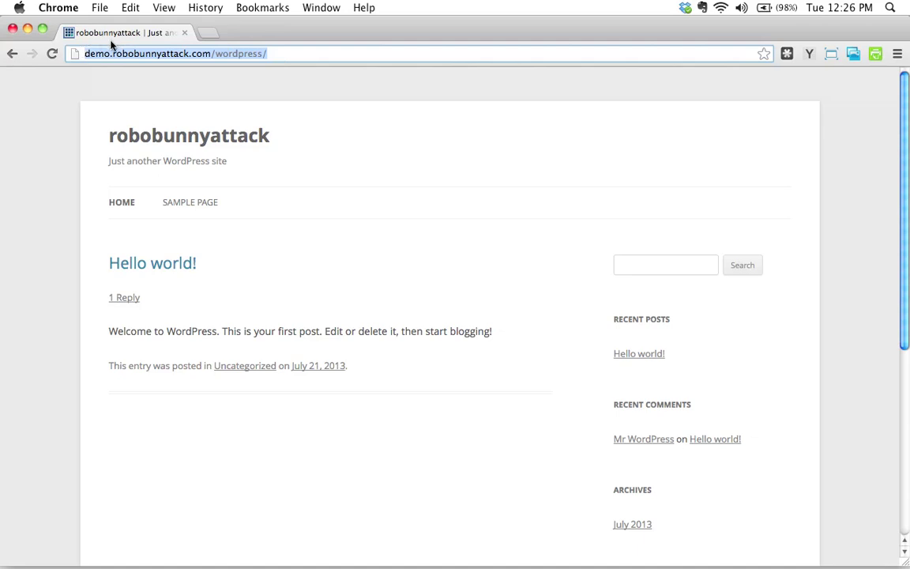
pyautogui.click(288, 57)
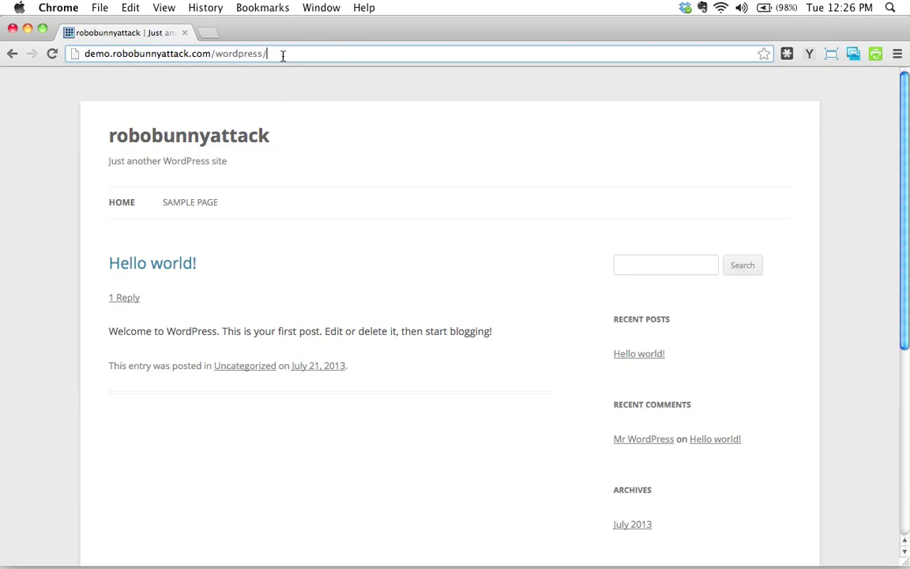
pyautogui.write('wp')
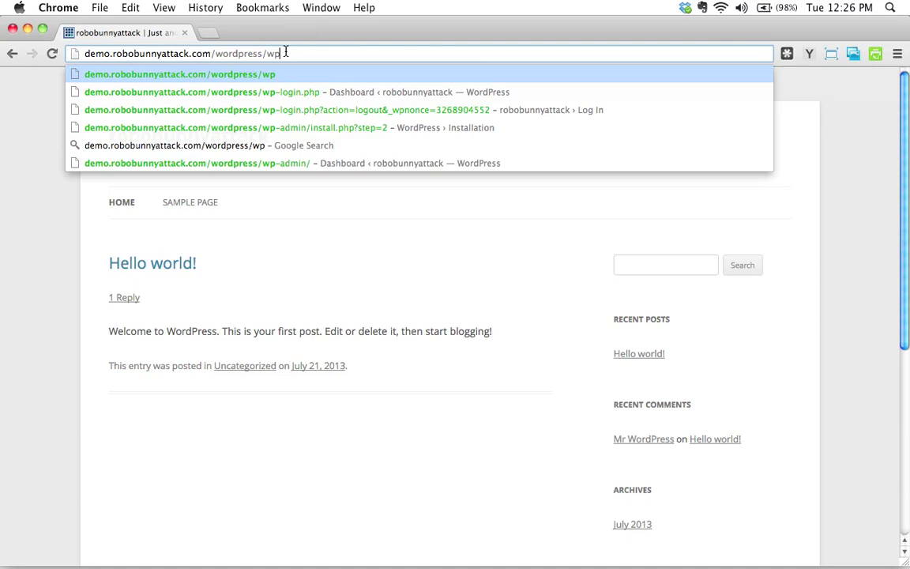
pyautogui.write('-admin')
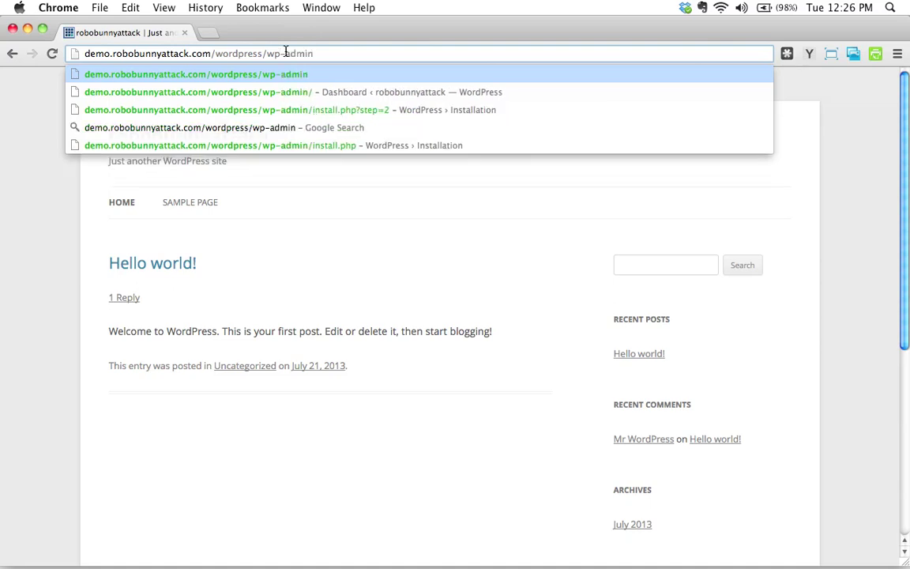
pyautogui.press('Return')
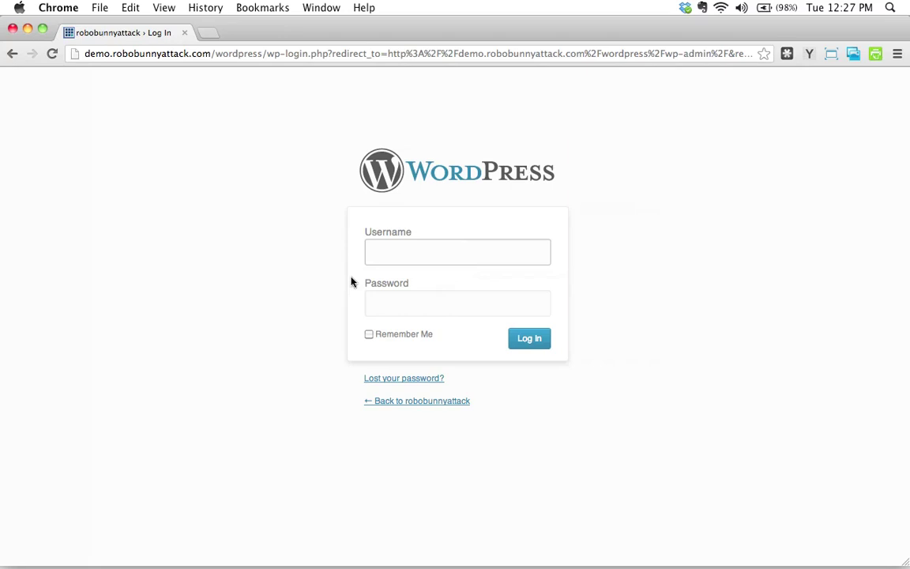
# Enter the admin account's username and password on the login form.
pyautogui.write('robobunnyattack')
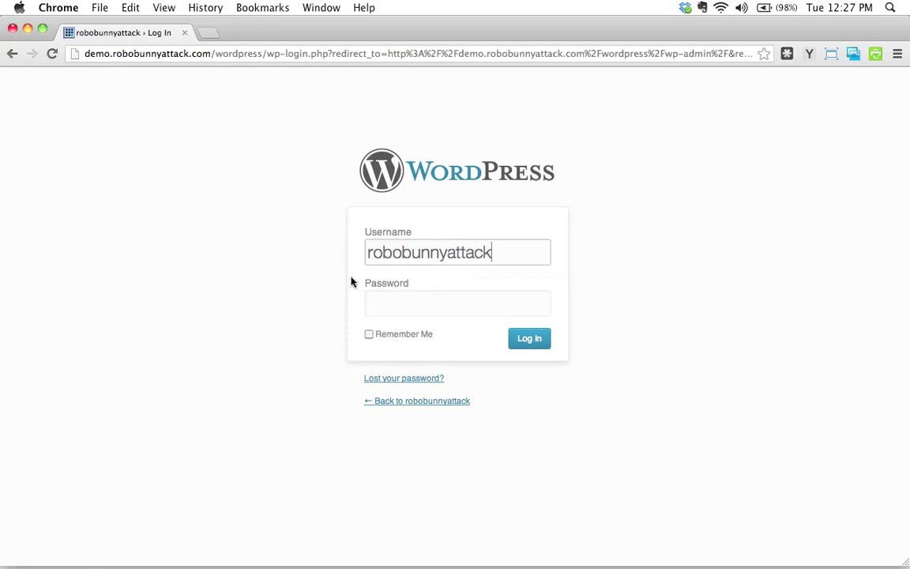
pyautogui.press('Tab')
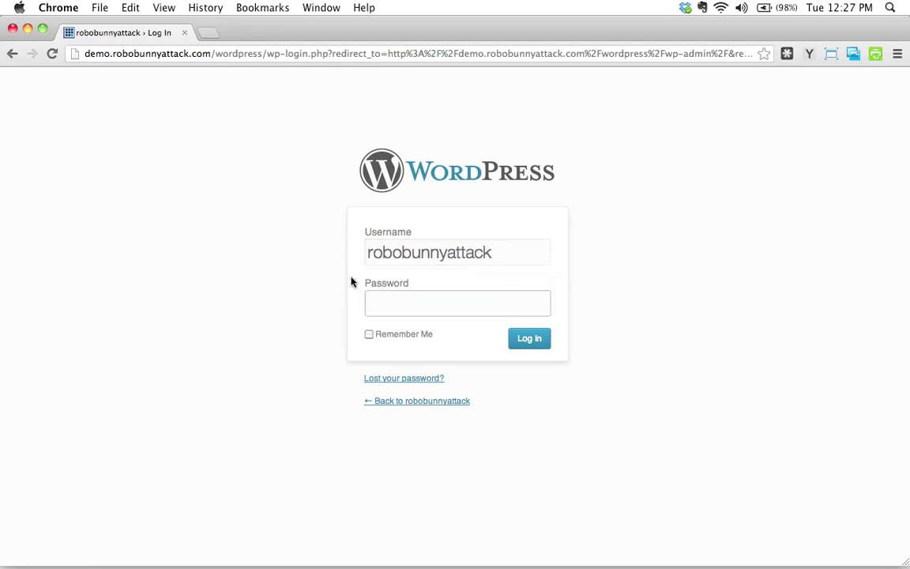
pyautogui.write('•••••••••••••••')
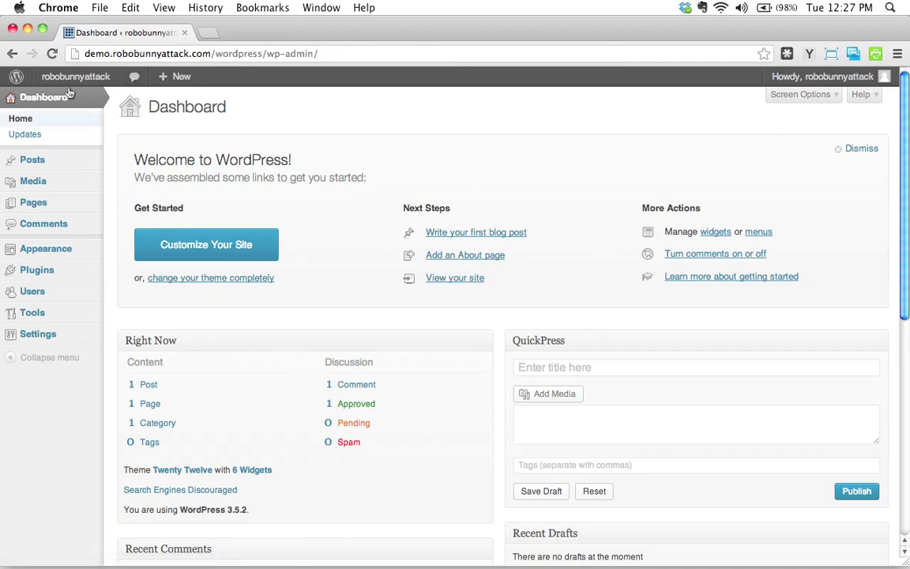
# Show the admin-bar site-name menu with its Visit Site option.
pyautogui.moveTo(73, 82)
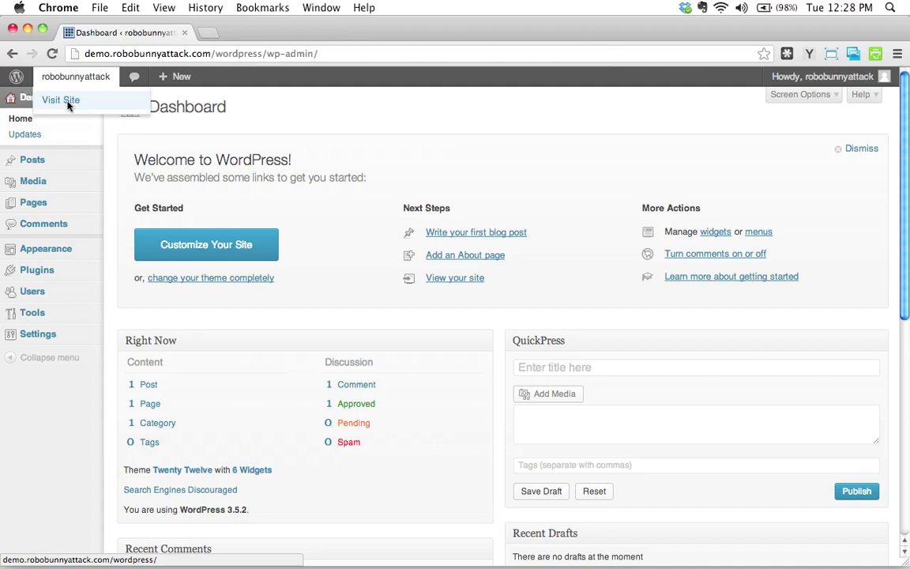
pyautogui.rightClick(68, 103)
pyautogui.click(106, 105)
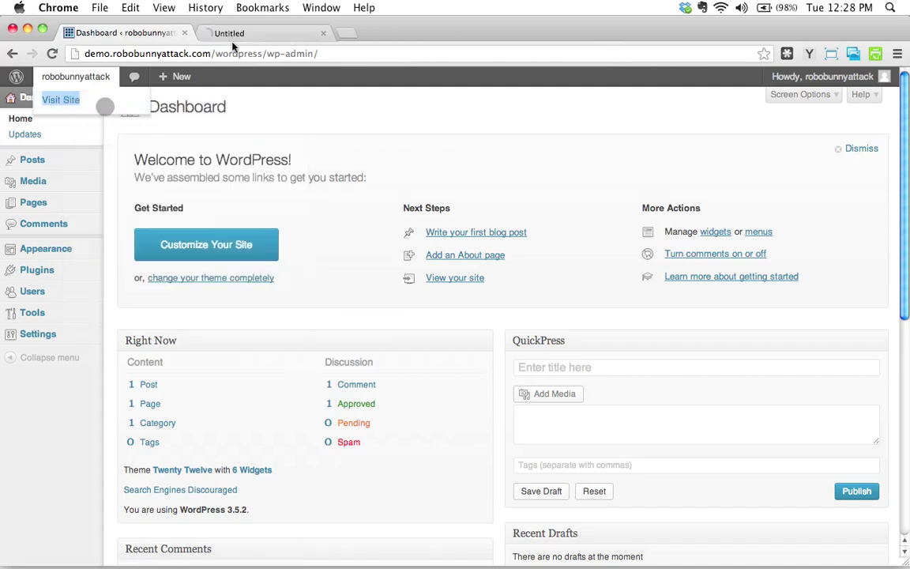
pyautogui.click(292, 34)
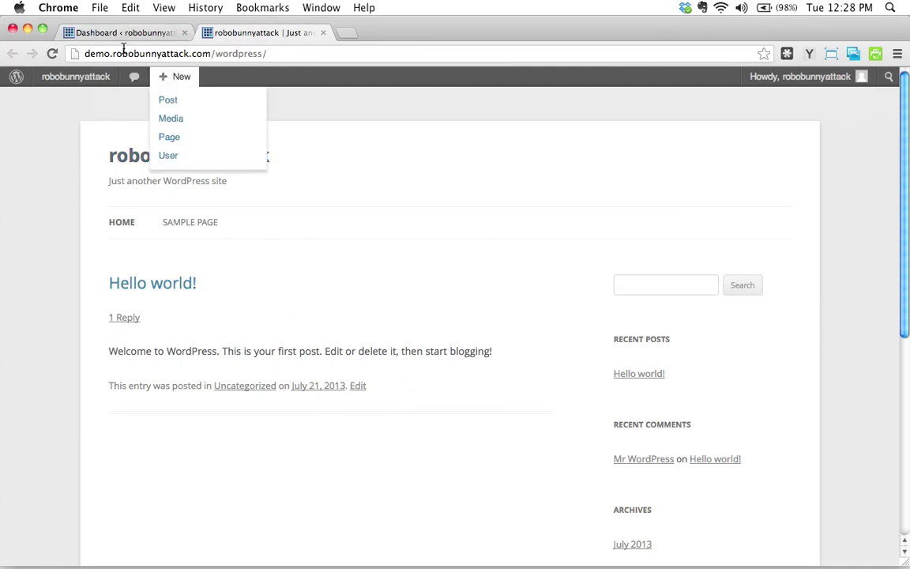
pyautogui.click(147, 35)
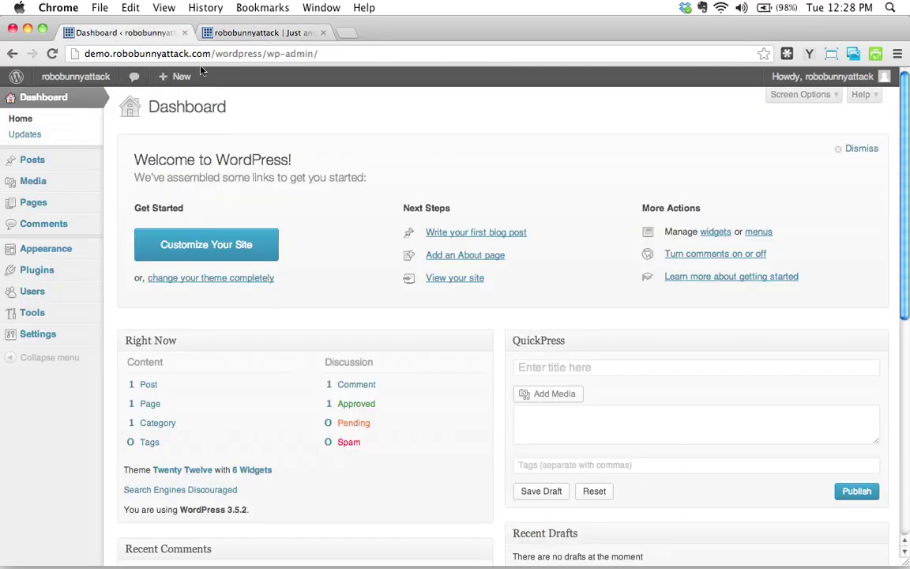
pyautogui.click(262, 32)
pyautogui.click(149, 36)
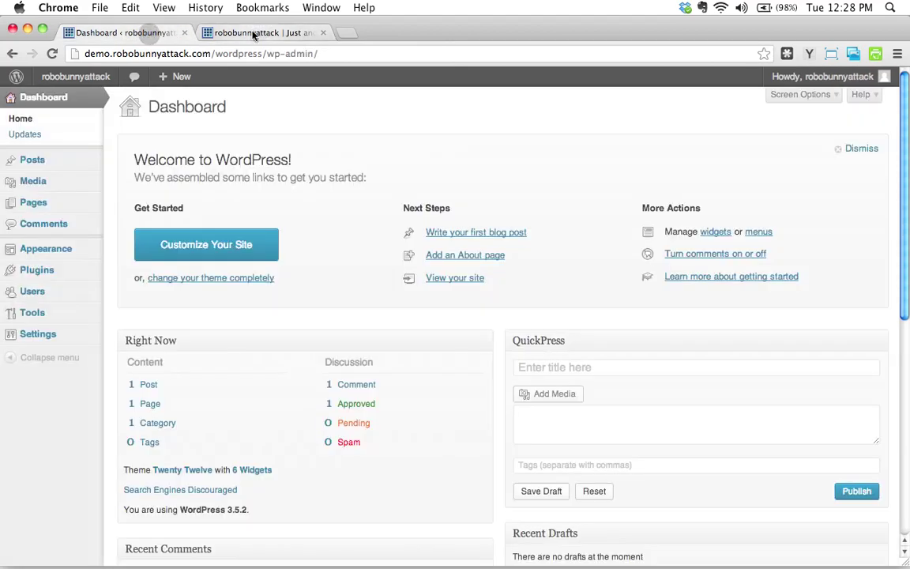
pyautogui.click(225, 33)
pyautogui.click(122, 34)
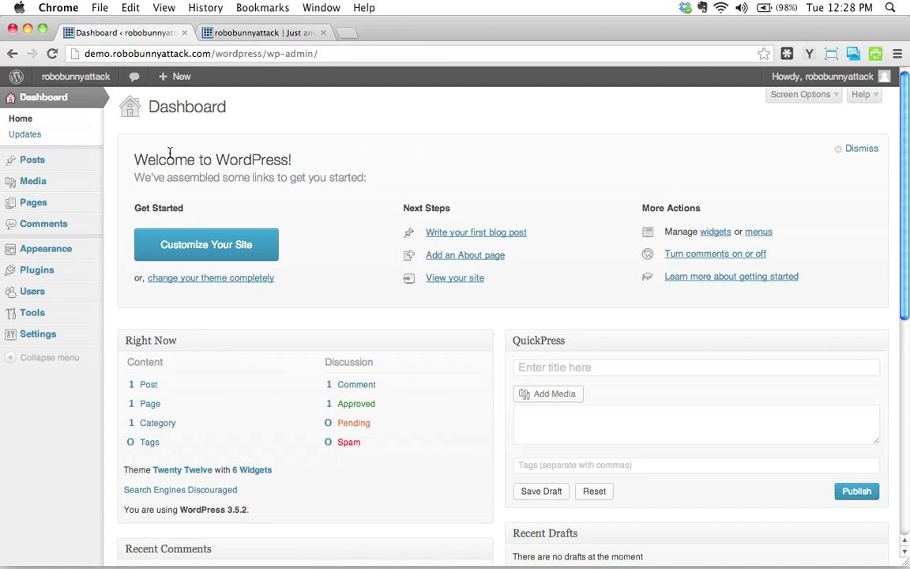
pyautogui.click(241, 34)
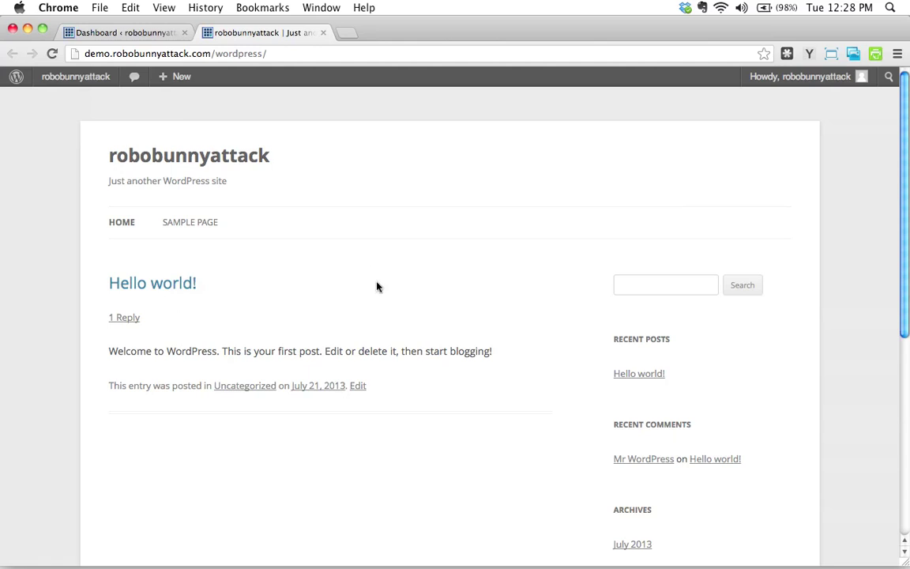
# Select the site address in Chrome and switch to Firefox to open it.
pyautogui.moveTo(57, 131)
pyautogui.click(199, 47)
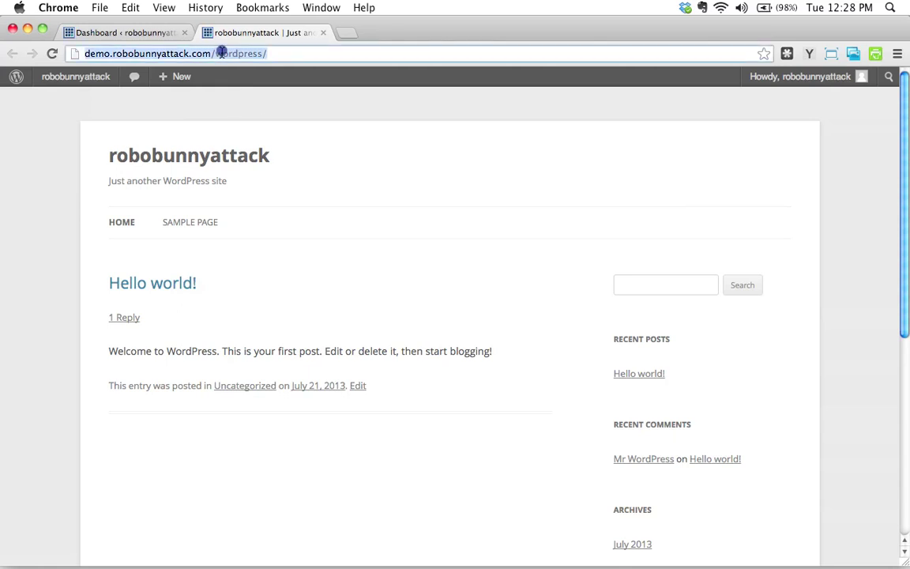
pyautogui.moveTo(212, 558)
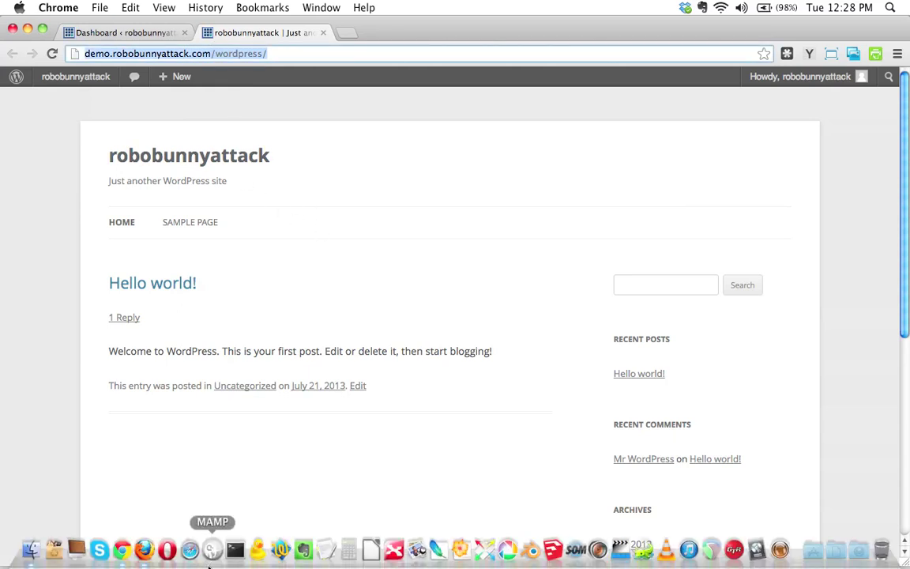
pyautogui.click(143, 553)
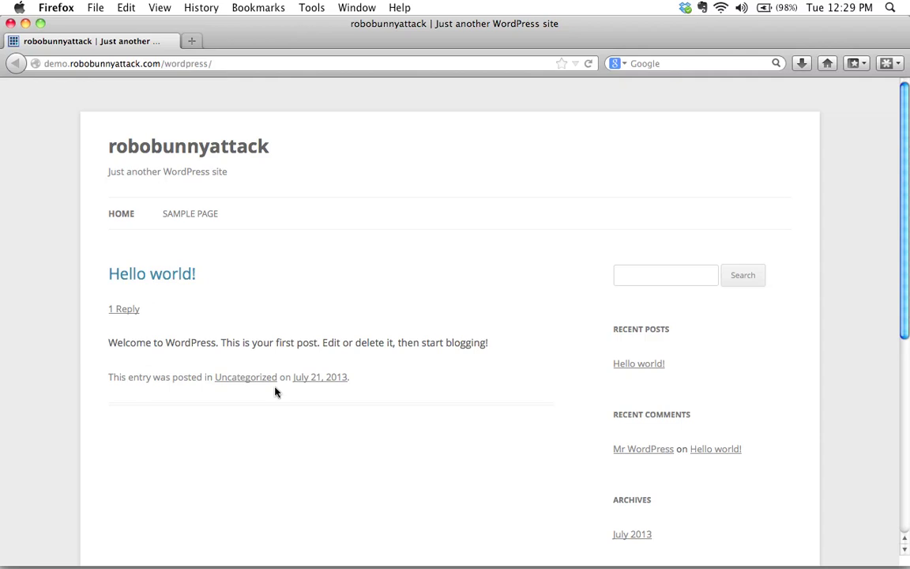
# Compare the logged-in Chrome front page with Firefox's logged-out view, ending in Chrome.
pyautogui.press('super+Tab')
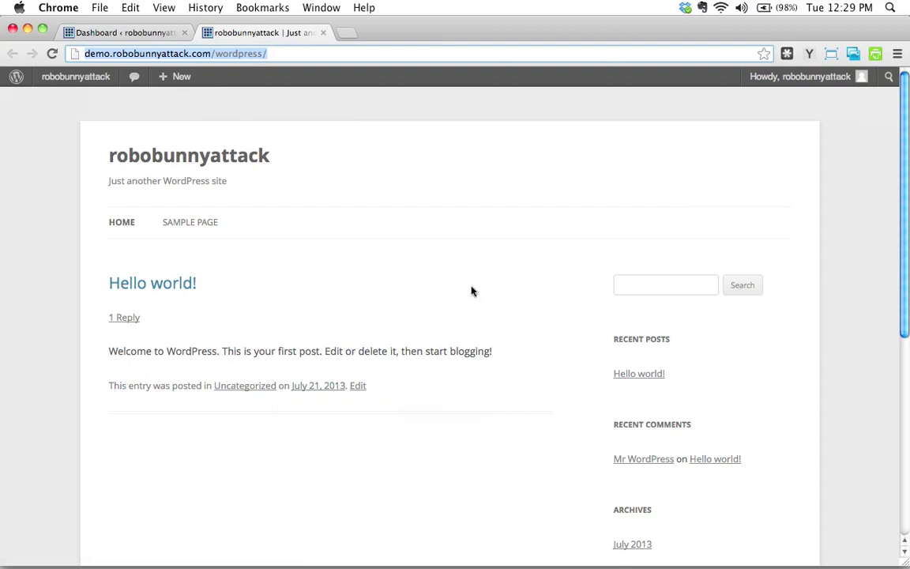
pyautogui.press('super+Tab')
pyautogui.press('super+Tab')
pyautogui.click(140, 32)
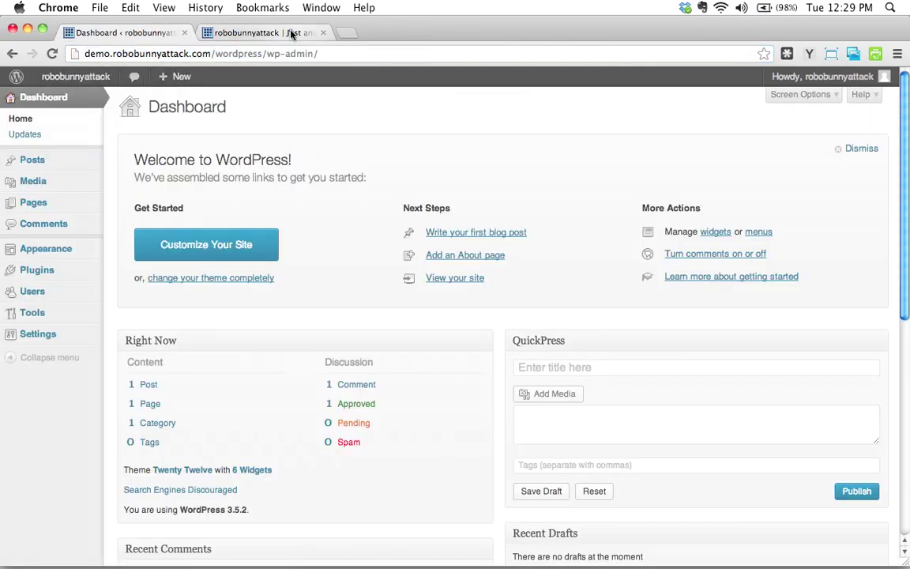
pyautogui.click(265, 32)
pyautogui.press('super+Tab')
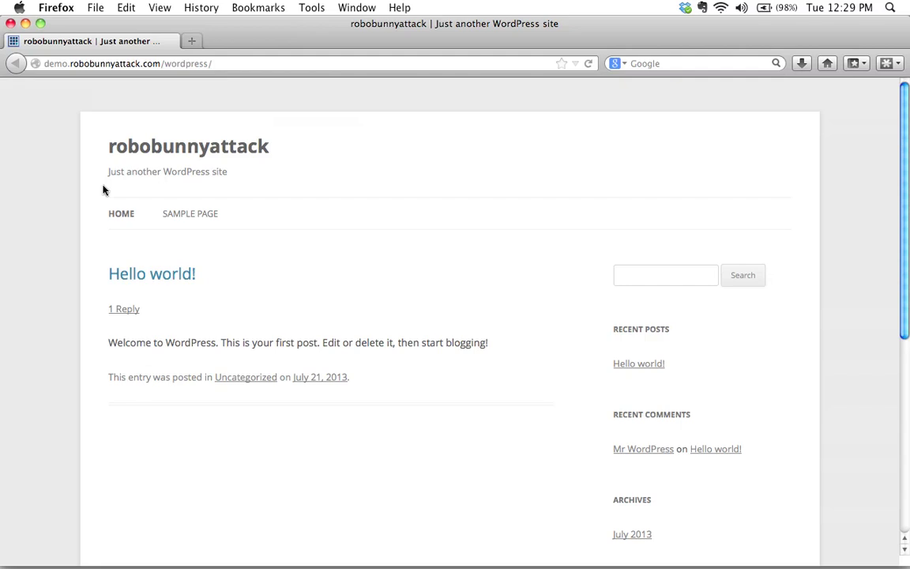
pyautogui.press('super+Tab')
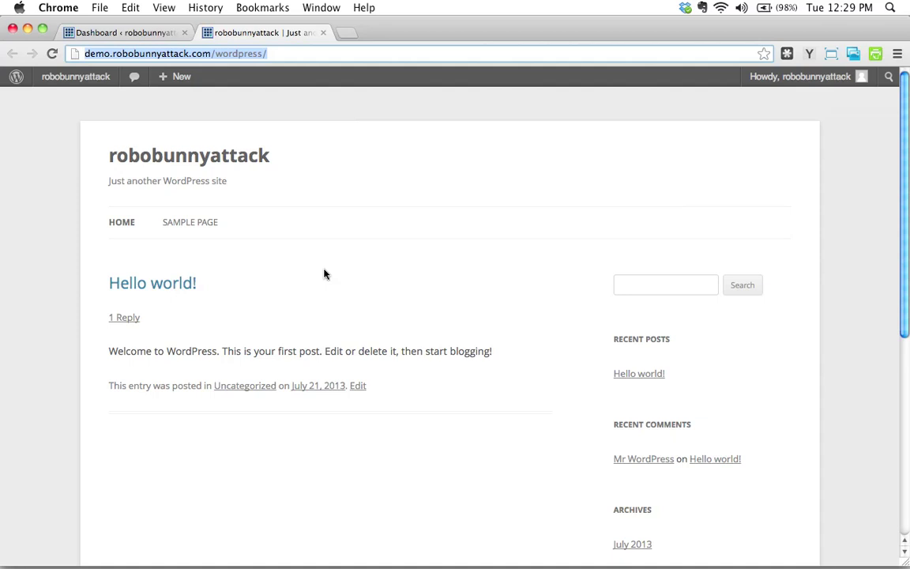
# Return to the Dashboard and dismiss its Welcome panel.
pyautogui.click(138, 31)
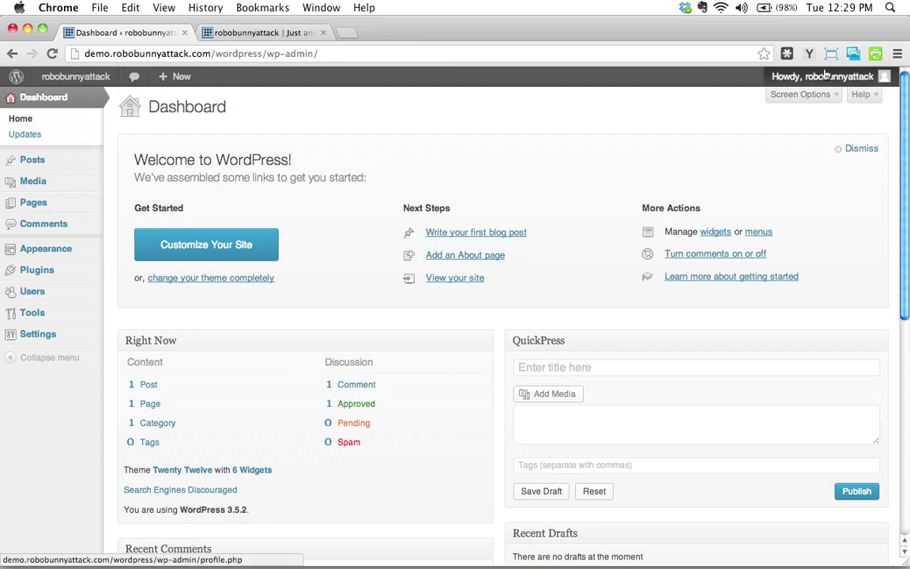
pyautogui.moveTo(829, 81)
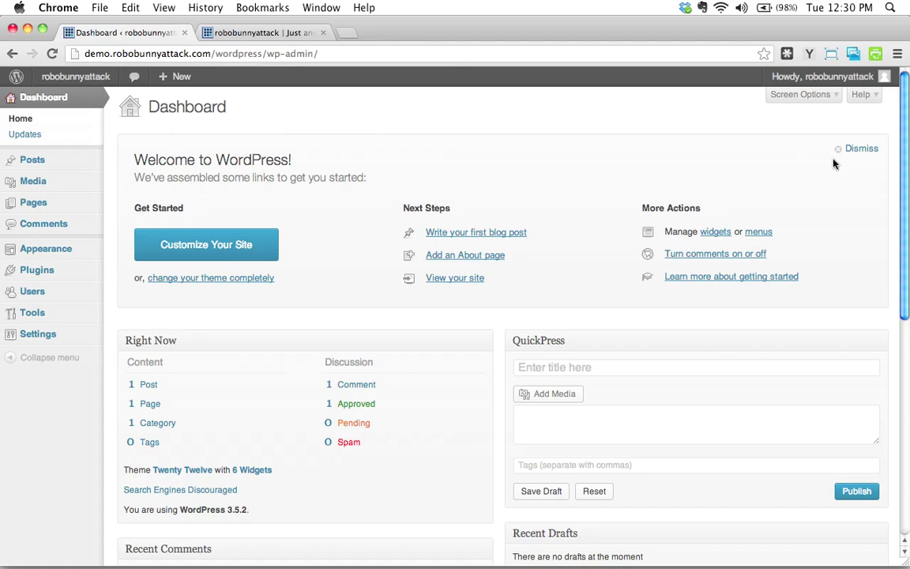
pyautogui.click(861, 149)
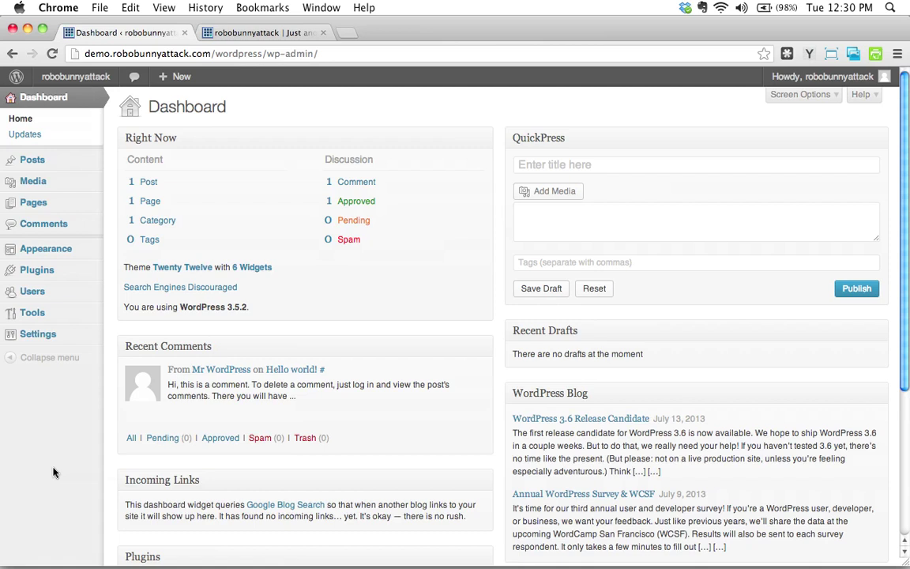
# Highlight the wp-admin part of the address bar.
pyautogui.click(274, 53)
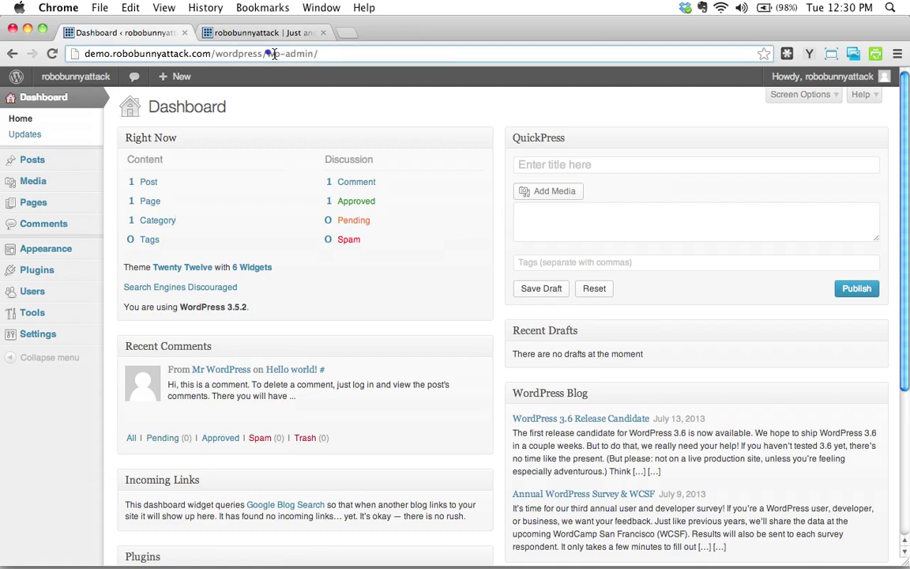
pyautogui.moveTo(267, 53); pyautogui.dragTo(316, 52)
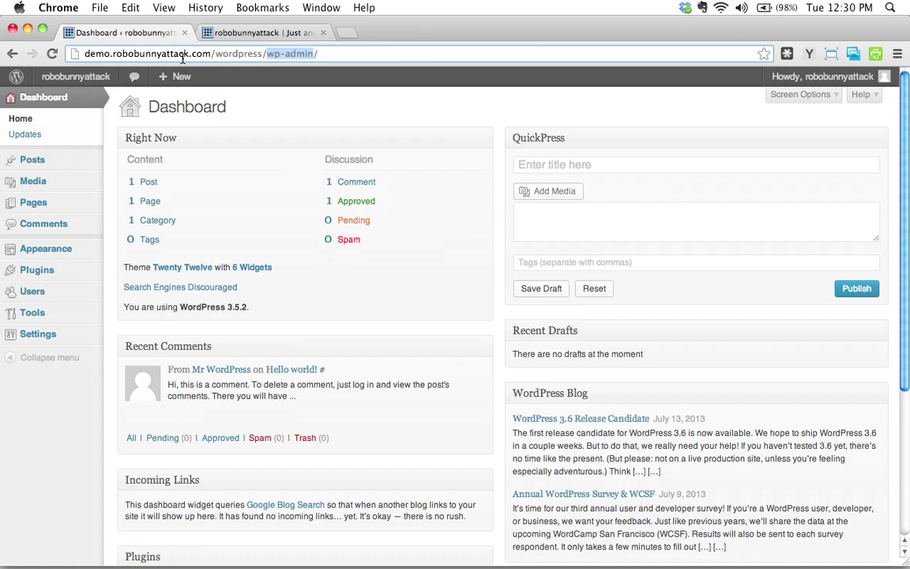
pyautogui.moveTo(75, 257)
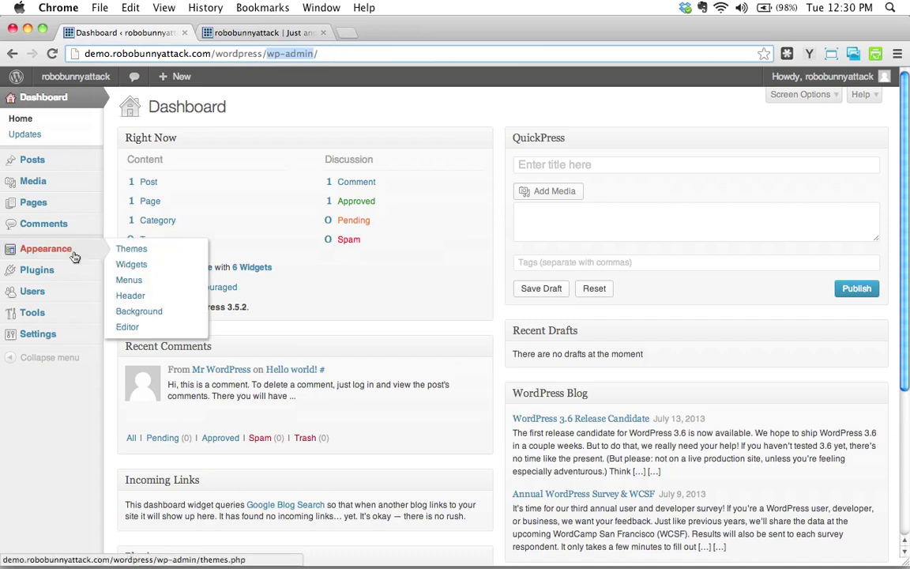